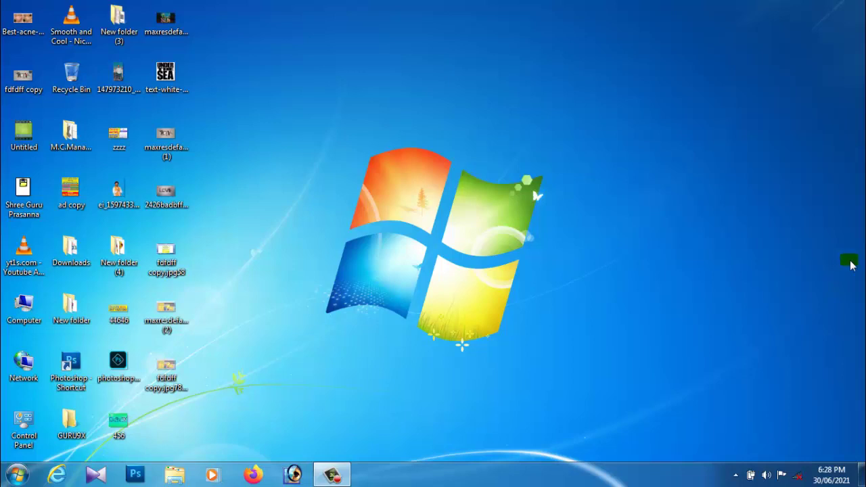
Preview the Best-acne-spot-treatment image from the desktop, then close the viewer.
double_click(15, 24)
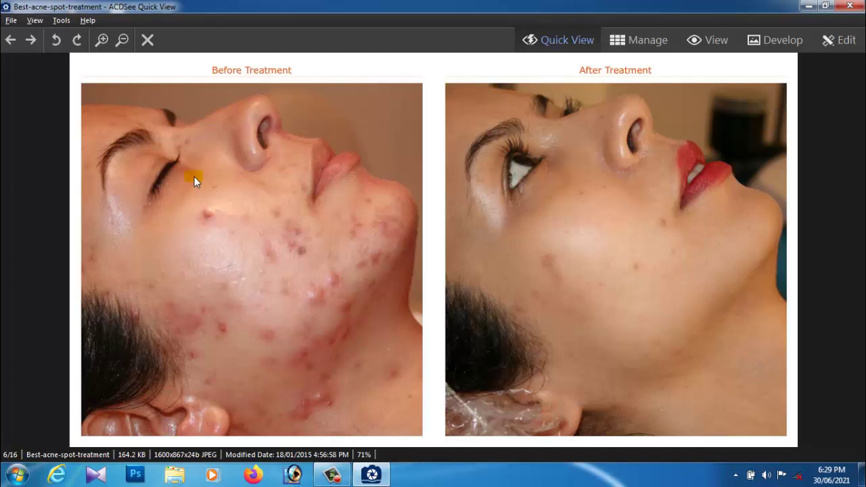
click(849, 6)
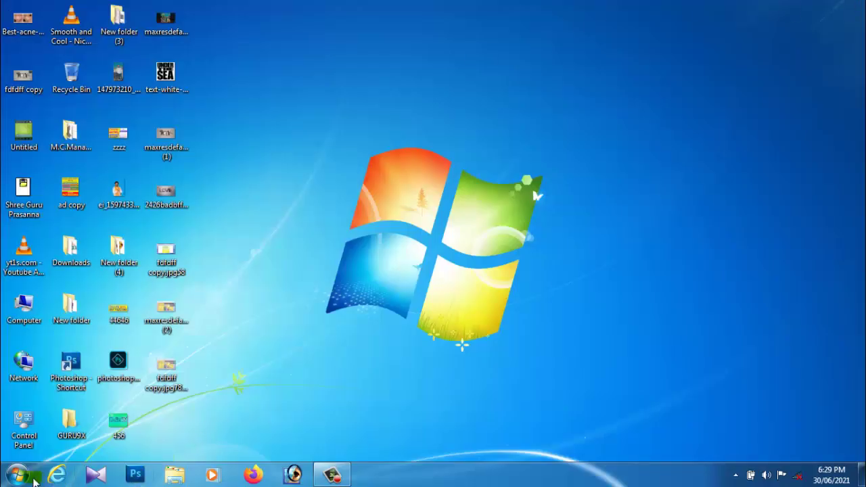
Launch Adobe Photoshop 7.0 and move the Character palette fully into view.
click(11, 477)
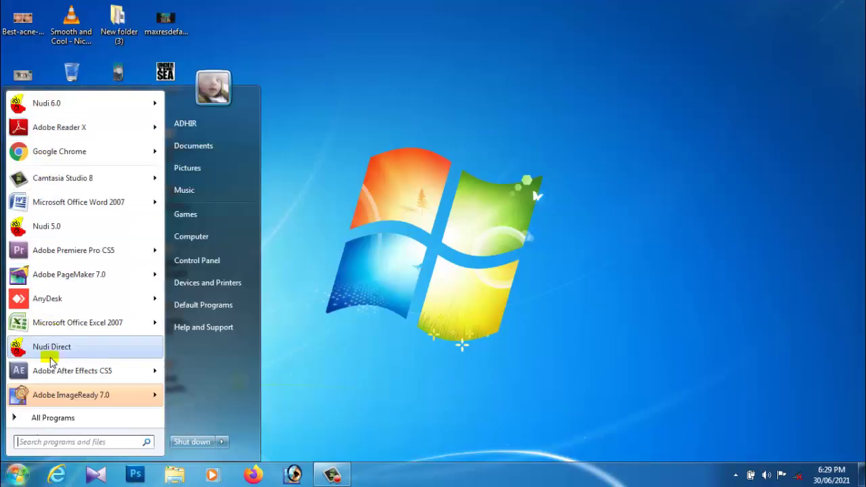
click(51, 417)
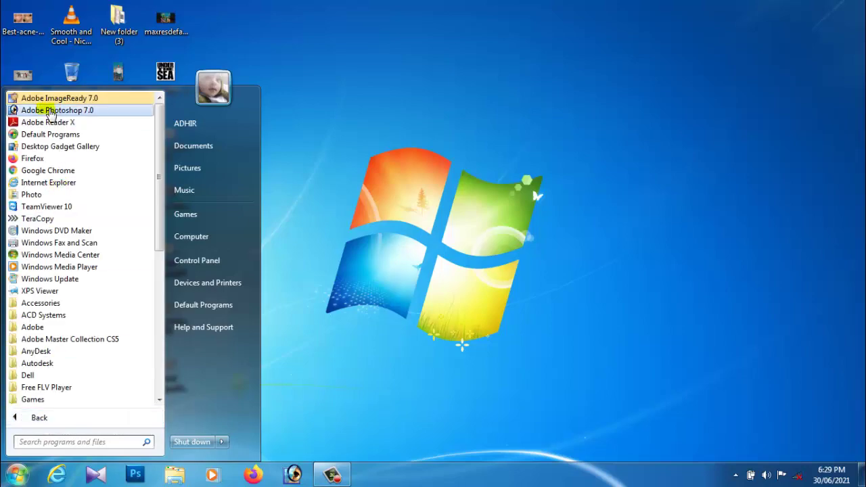
click(46, 112)
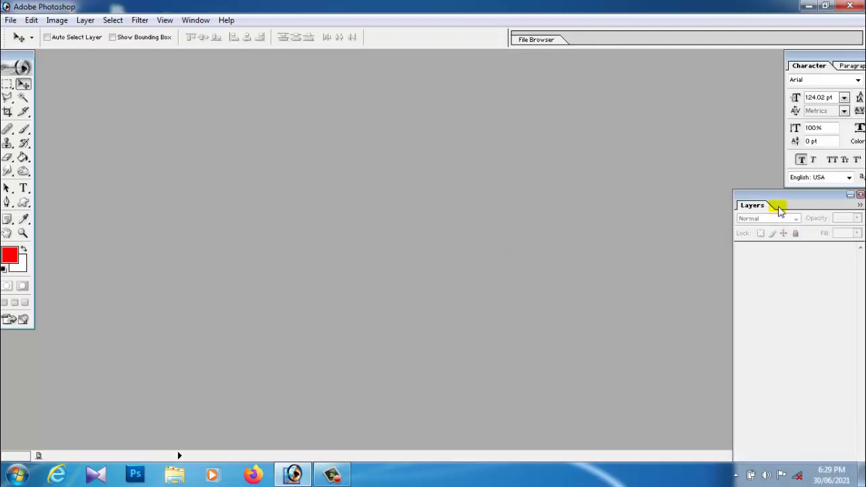
drag(821, 67, 737, 59)
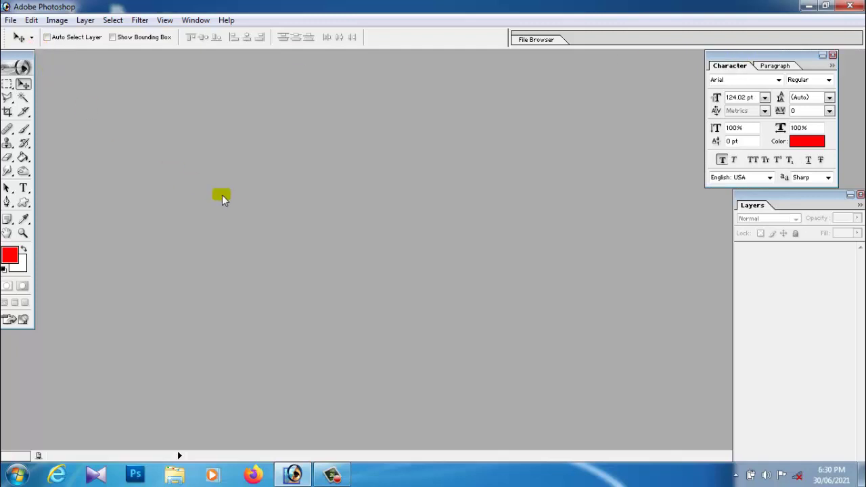
Open the Best-acne-spot-treatment image from the Desktop and maximize its document window.
click(11, 20)
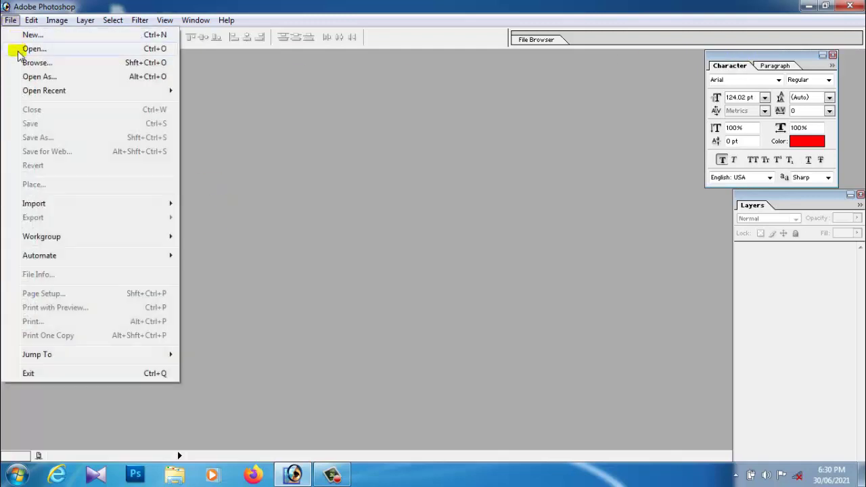
click(24, 49)
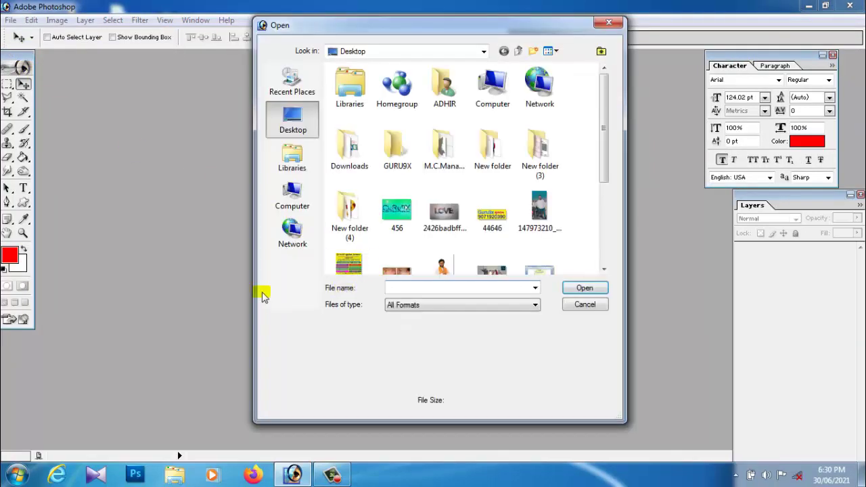
drag(604, 124, 599, 169)
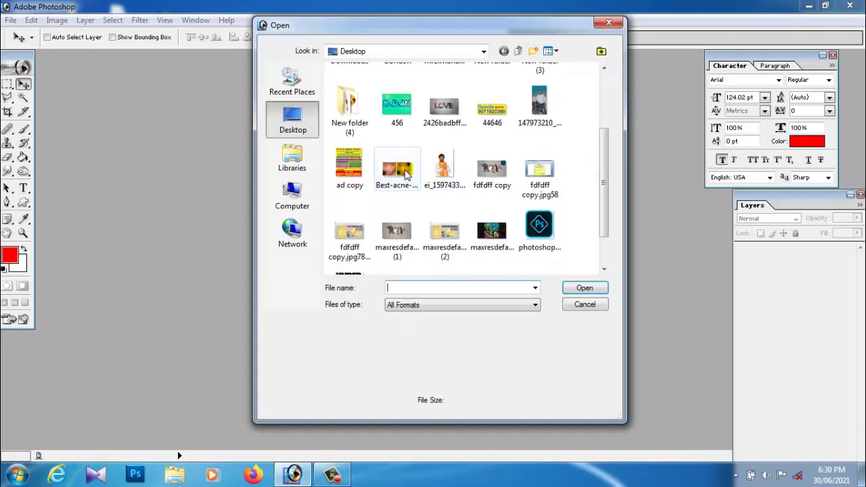
click(397, 169)
click(582, 289)
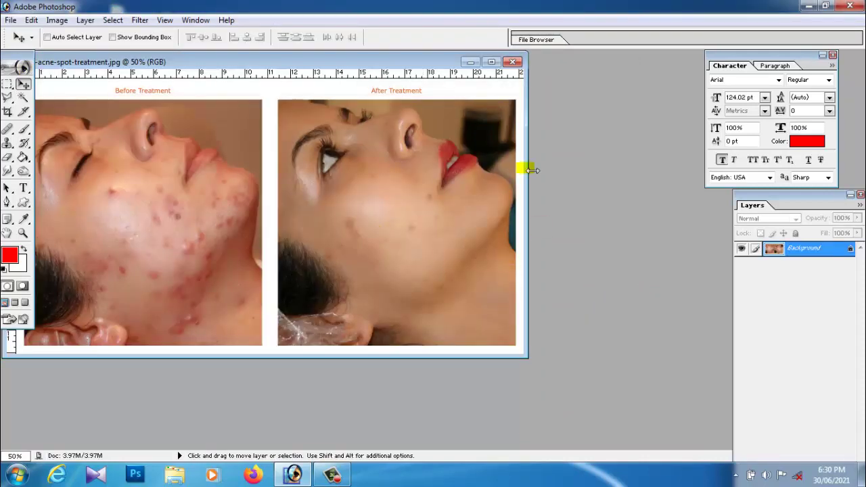
click(503, 63)
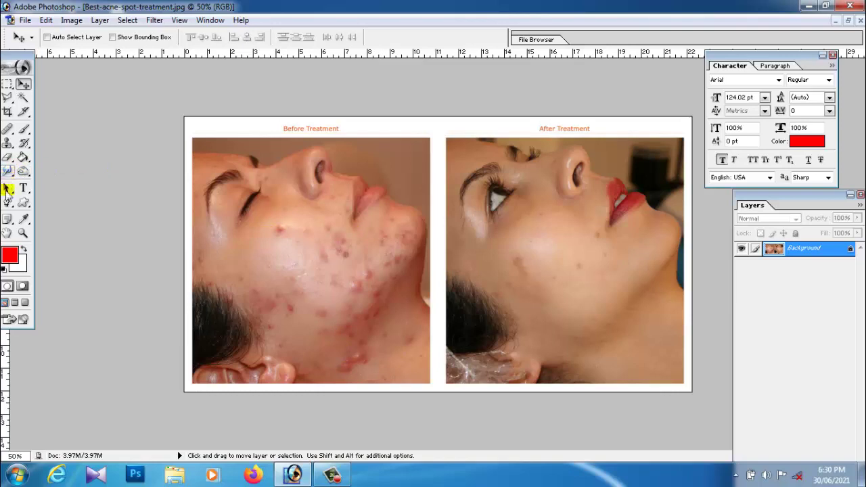
Outline the blemished cheek, chin and neck in the Before photo with the Patch Tool, patch them from the After photo's skin, and deselect.
click(8, 131)
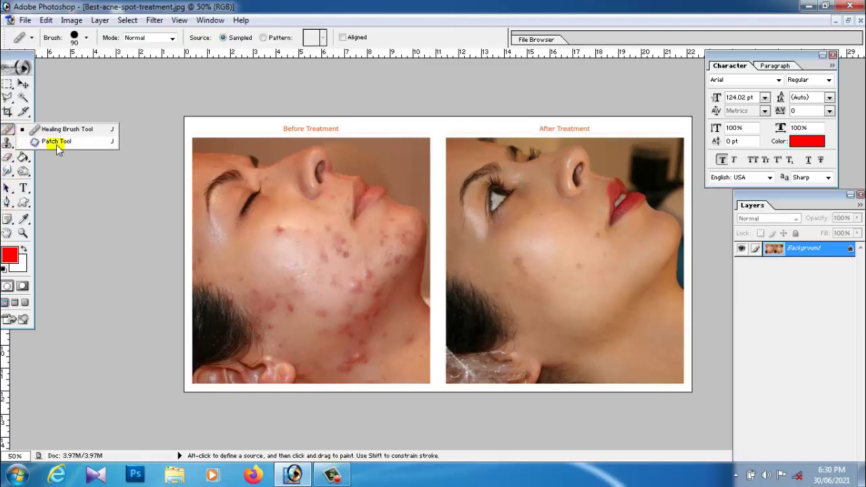
click(57, 142)
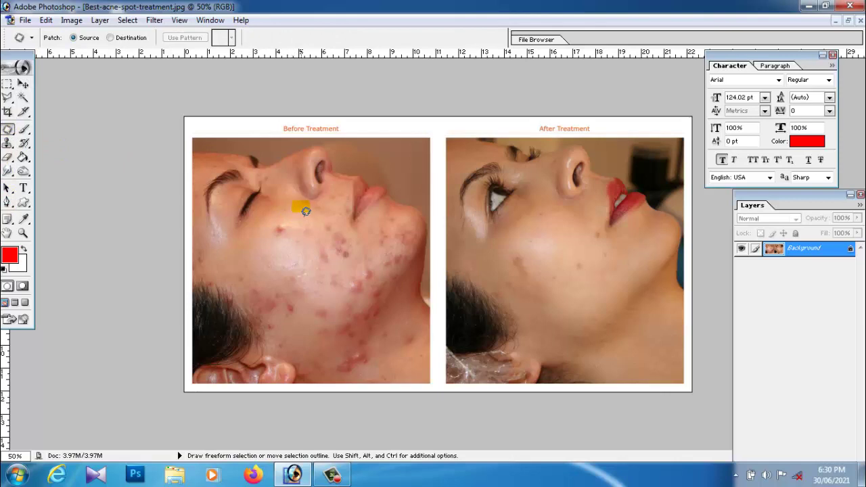
mouse_move(347, 184)
mouse_down()
mouse_move(271, 221)
mouse_move(237, 257)
mouse_move(233, 297)
mouse_move(281, 354)
mouse_up()
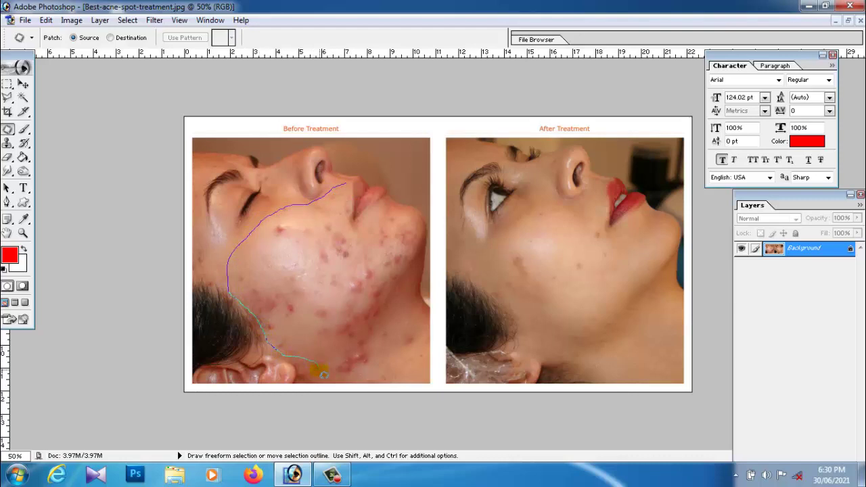
mouse_move(322, 372)
mouse_down()
mouse_move(342, 385)
mouse_move(383, 381)
mouse_move(424, 354)
mouse_move(419, 290)
mouse_move(428, 229)
mouse_move(390, 209)
mouse_move(358, 232)
mouse_move(350, 184)
mouse_up()
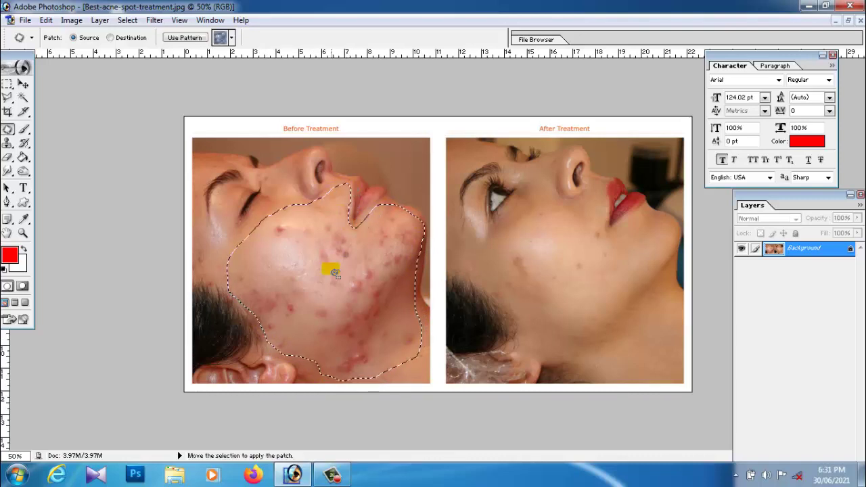
drag(326, 300, 575, 304)
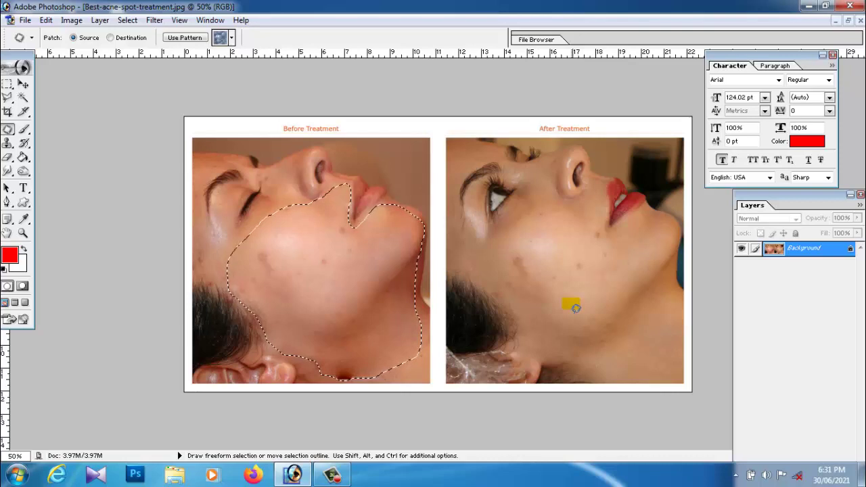
key(ctrl+d)
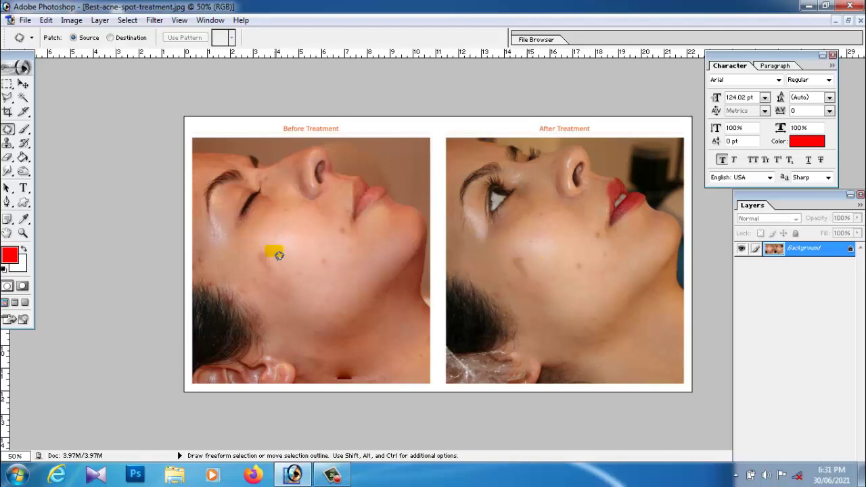
Patch the remaining cheek spots, the spot near the mouth and the dark neck mark in the Before photo with clean skin.
mouse_move(266, 252)
mouse_down()
mouse_move(263, 282)
mouse_move(284, 284)
mouse_move(284, 264)
mouse_move(265, 252)
mouse_up()
drag(267, 265, 305, 303)
mouse_move(332, 269)
mouse_down()
mouse_move(314, 289)
mouse_move(345, 255)
mouse_move(358, 264)
mouse_move(355, 255)
mouse_move(346, 268)
mouse_move(349, 230)
mouse_move(338, 231)
mouse_move(347, 245)
mouse_move(352, 232)
mouse_move(337, 268)
mouse_move(353, 313)
mouse_up()
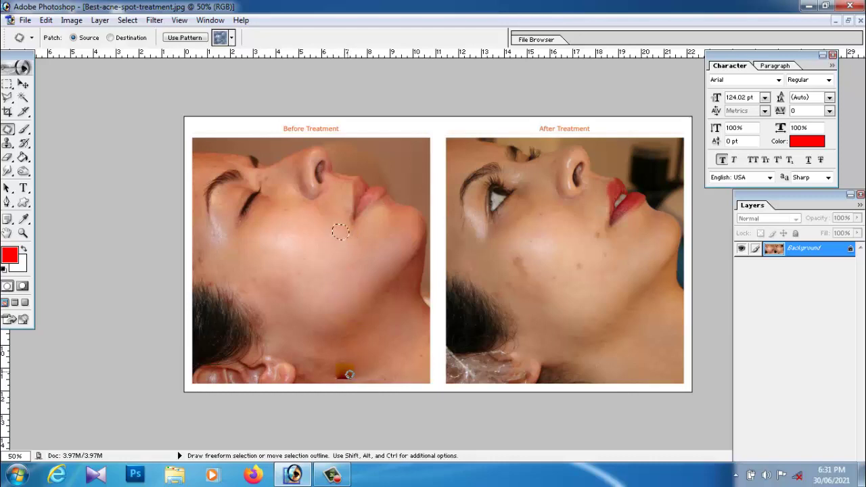
mouse_move(352, 371)
mouse_down()
mouse_move(336, 374)
mouse_move(342, 386)
mouse_move(362, 383)
mouse_move(353, 373)
mouse_up()
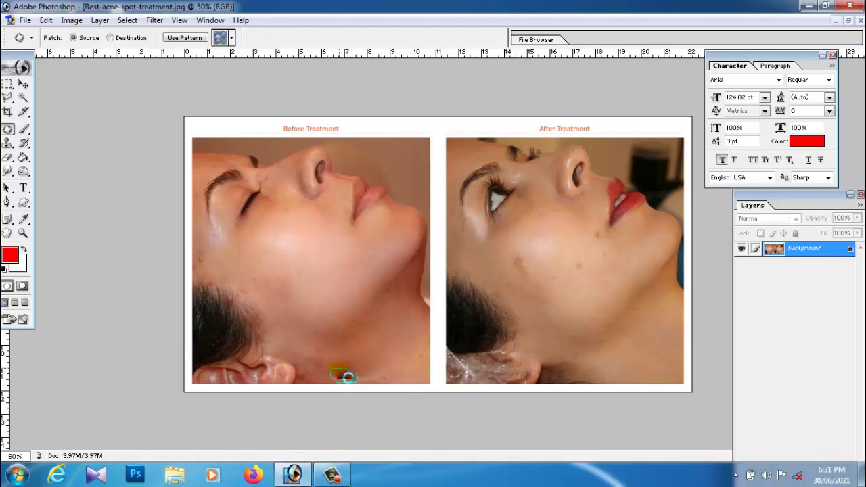
click(405, 380)
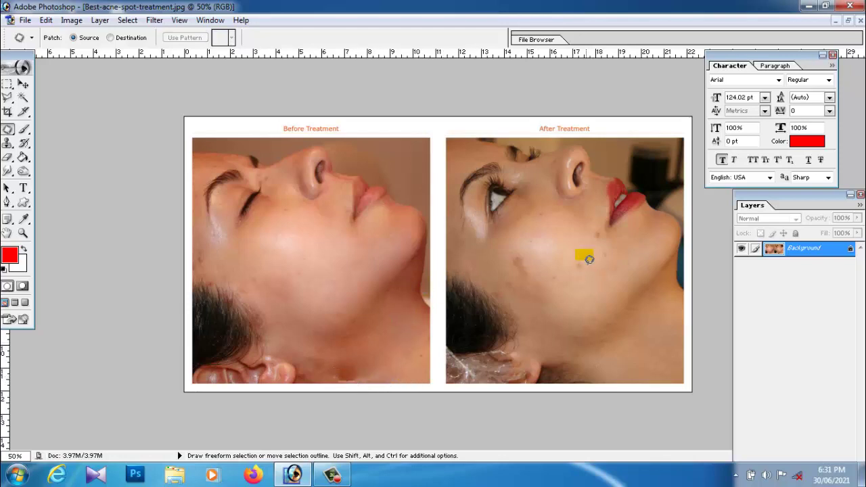
Patch the spots on the cheek and near the mouth in the After photo with clean skin, then deselect.
mouse_move(584, 255)
mouse_down()
mouse_move(586, 280)
mouse_move(575, 275)
mouse_up()
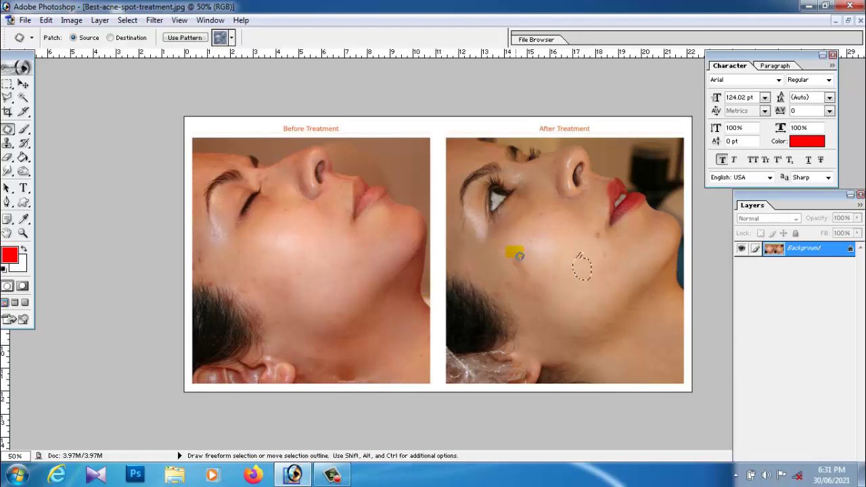
mouse_move(516, 253)
mouse_down()
mouse_move(568, 304)
mouse_move(600, 252)
mouse_move(597, 240)
mouse_up()
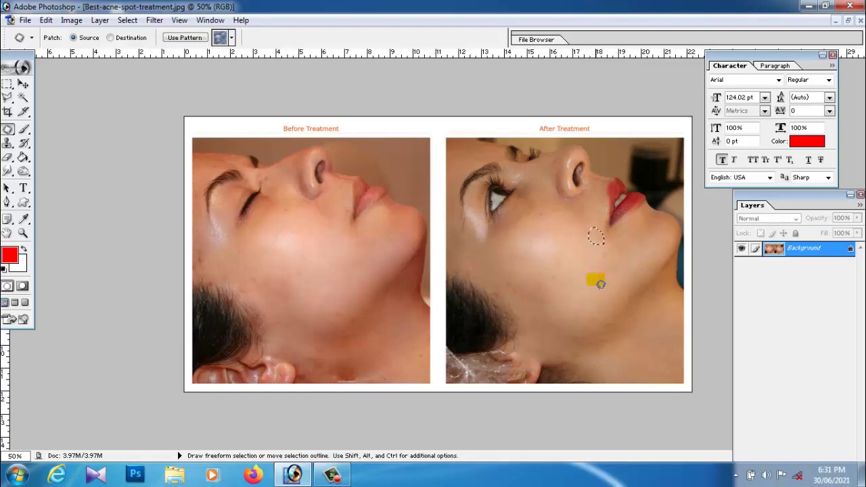
click(579, 325)
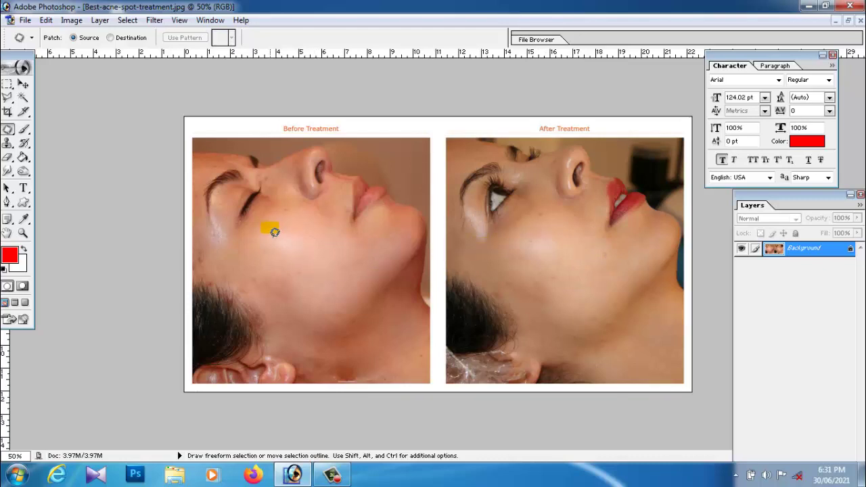
Try patching the closed eye in the Before photo with the open eye from the After photo.
mouse_move(279, 187)
mouse_down()
mouse_move(270, 228)
mouse_move(228, 260)
mouse_move(219, 208)
mouse_move(244, 184)
mouse_move(281, 193)
mouse_move(291, 226)
mouse_move(452, 233)
mouse_move(502, 199)
mouse_up()
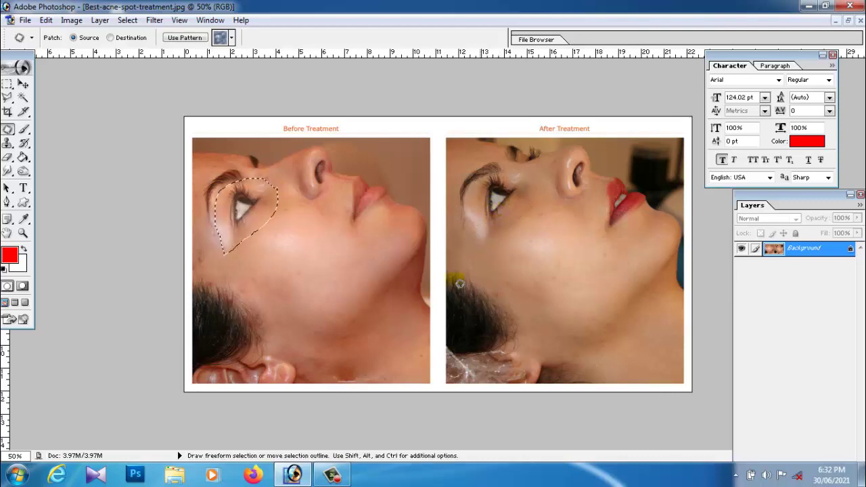
click(270, 241)
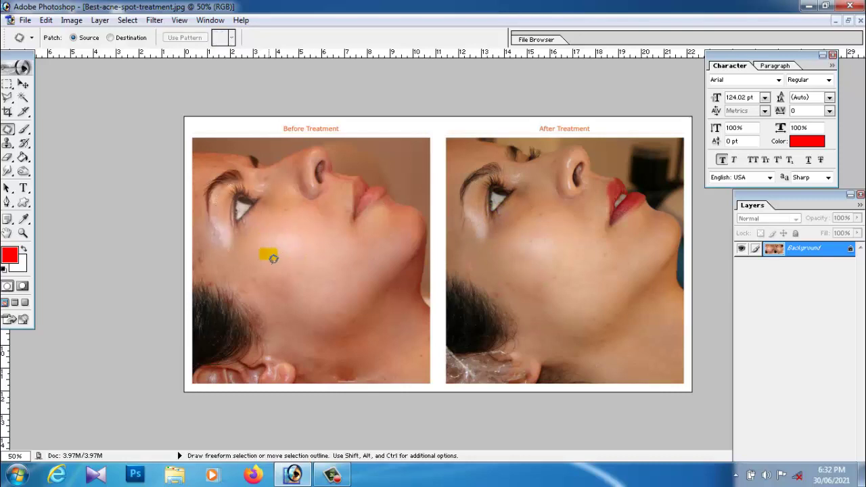
drag(223, 254, 274, 209)
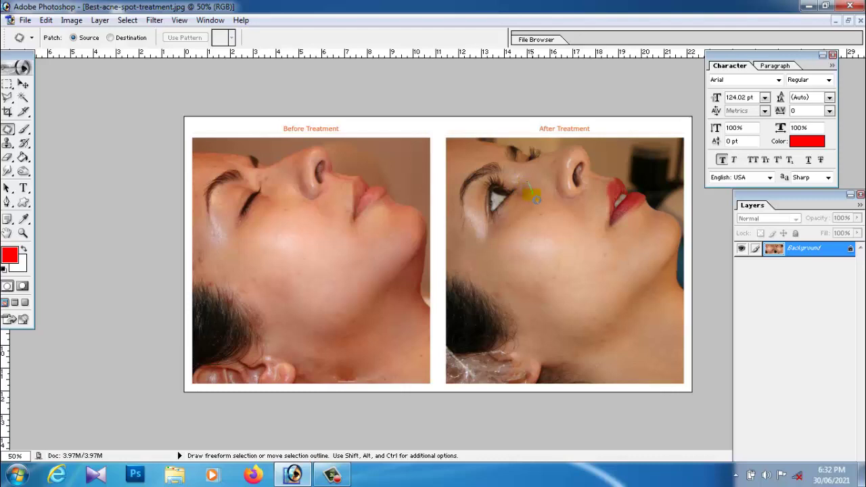
Try patching the open eye in the After photo with the closed eye from the Before photo.
mouse_move(534, 197)
mouse_down()
mouse_move(528, 226)
mouse_move(480, 257)
mouse_move(475, 196)
mouse_move(497, 179)
mouse_move(530, 179)
mouse_move(432, 232)
mouse_move(319, 236)
mouse_move(262, 219)
mouse_up()
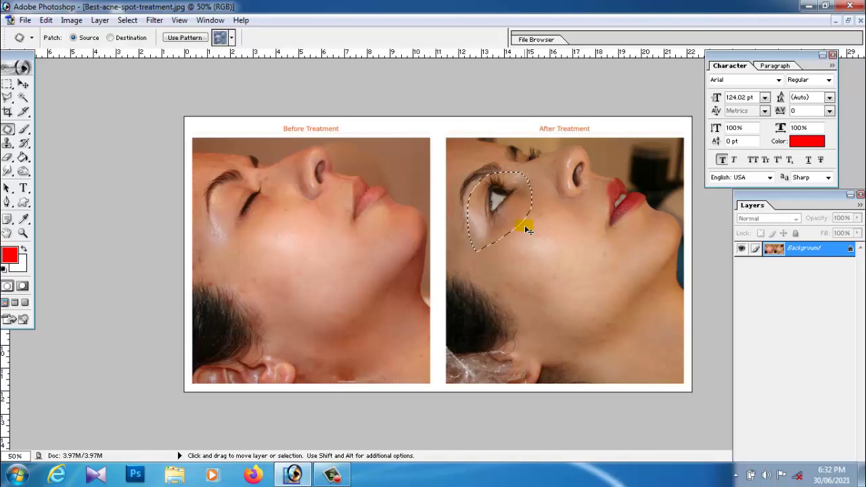
click(549, 255)
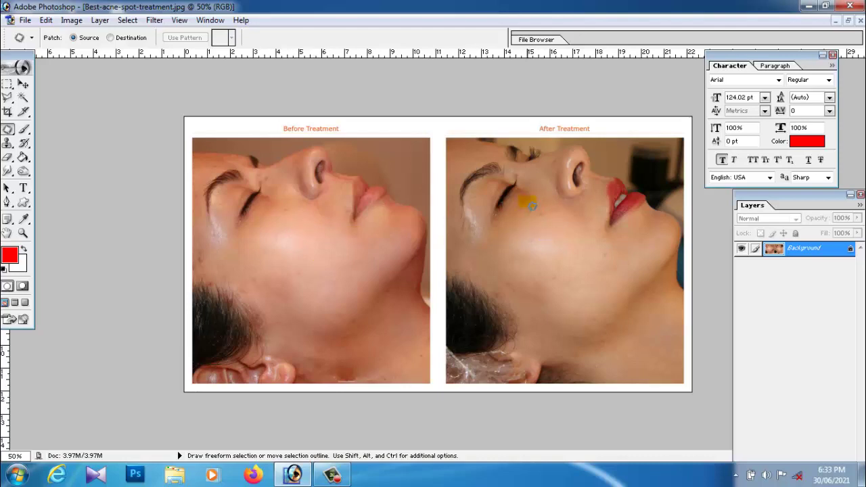
drag(531, 206, 525, 199)
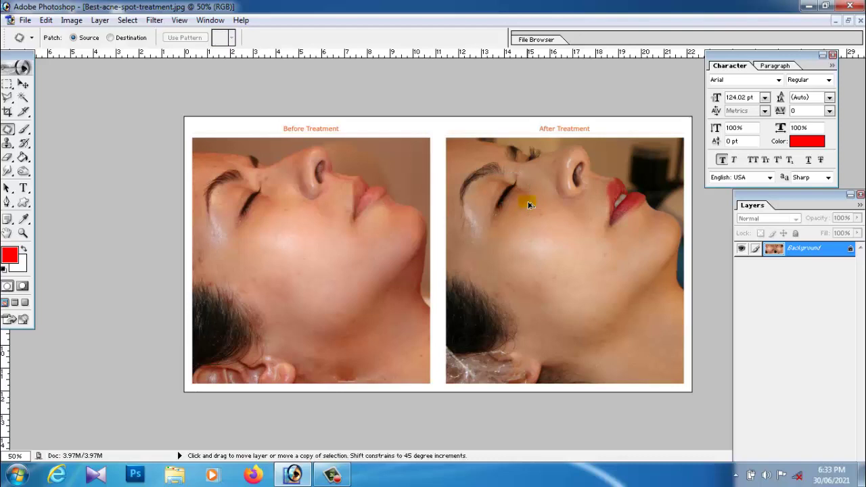
drag(525, 199, 532, 206)
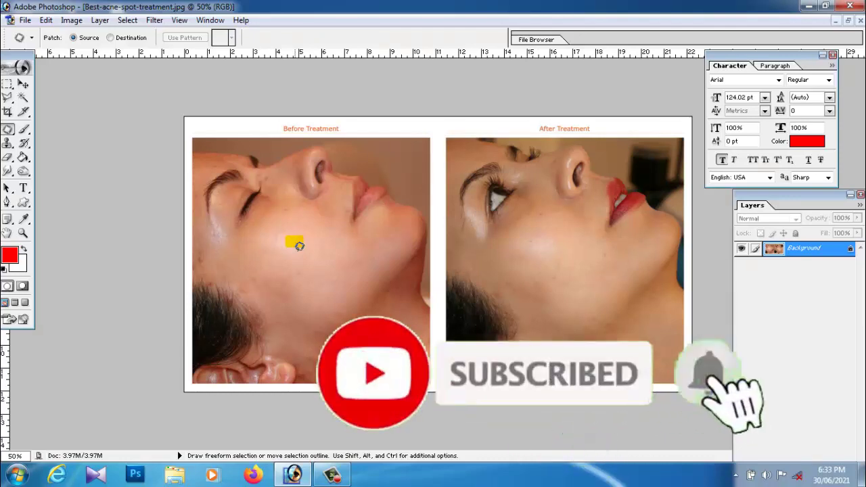
Save the retouched image to the Desktop as JPEG Best-acne-spot-treatment at Maximum quality 12, replacing the existing file.
click(25, 20)
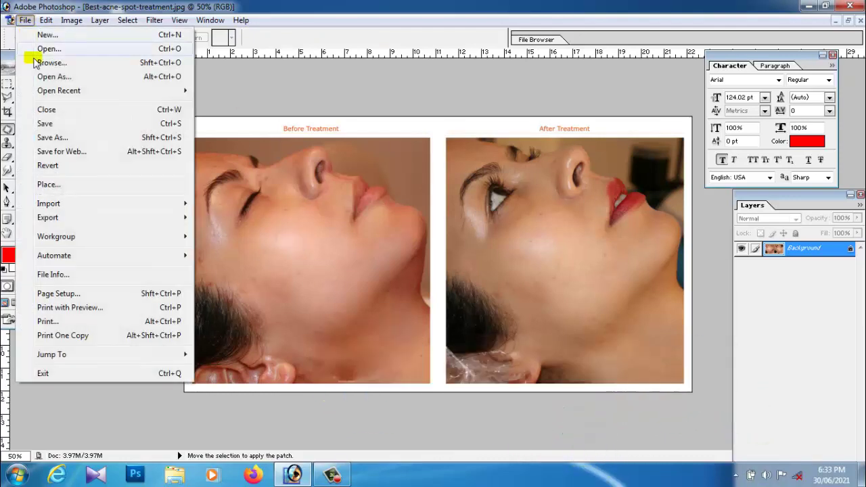
click(44, 138)
click(465, 268)
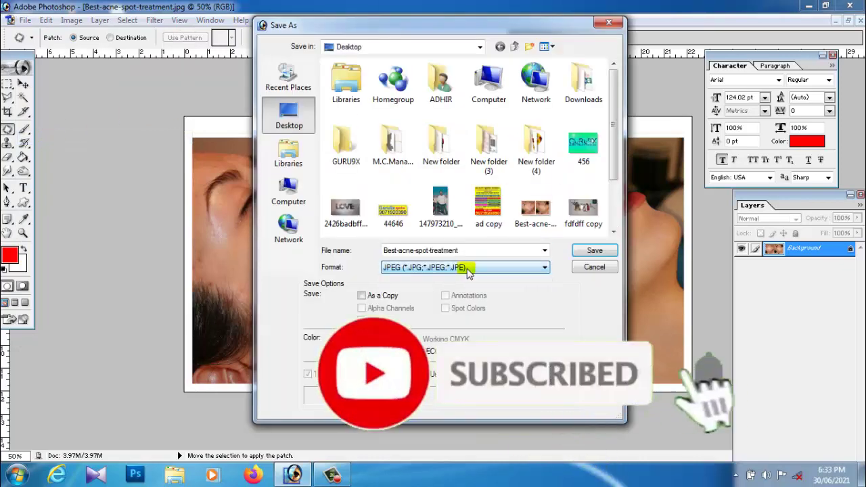
click(287, 116)
click(595, 250)
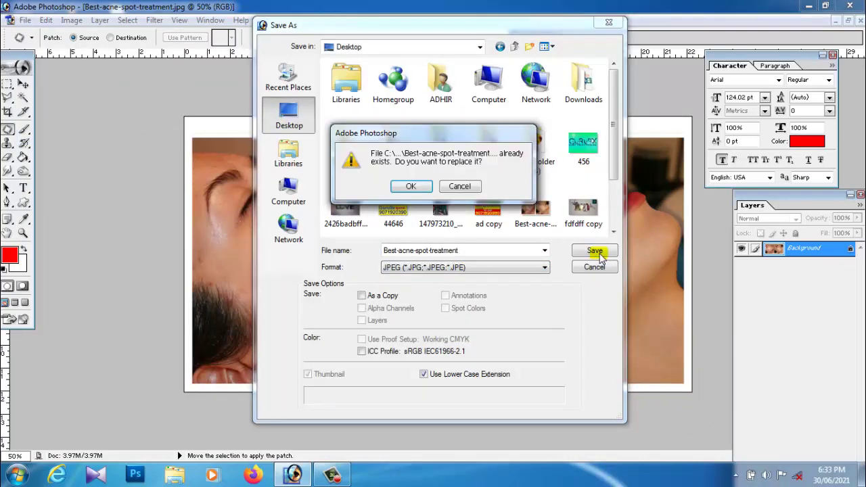
click(414, 185)
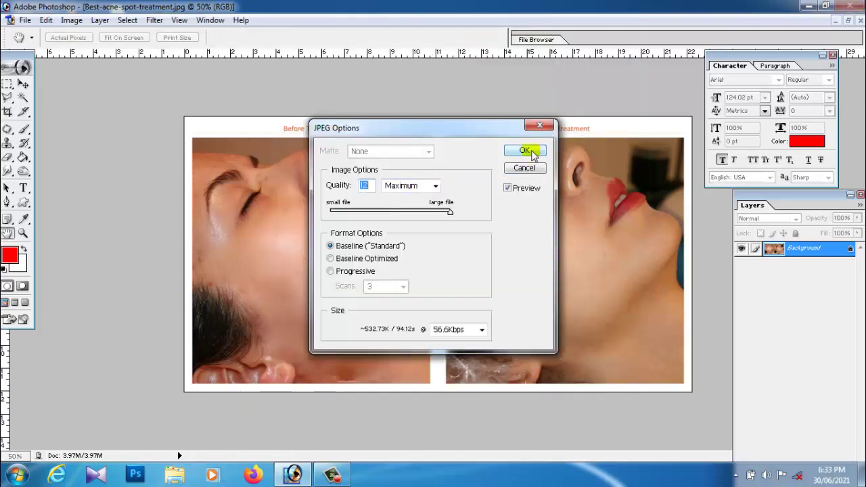
click(525, 149)
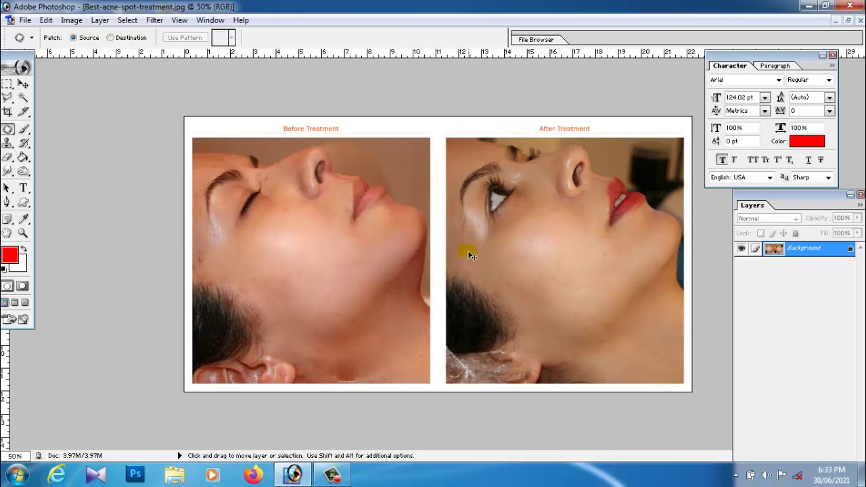
Patch the closed eye in the Before photo with the open eye from the After photo, then deselect.
mouse_move(273, 195)
mouse_down()
mouse_move(273, 231)
mouse_move(230, 264)
mouse_move(219, 211)
mouse_move(225, 194)
mouse_move(270, 179)
mouse_up()
mouse_move(241, 213)
mouse_down()
mouse_move(480, 232)
mouse_move(513, 217)
mouse_up()
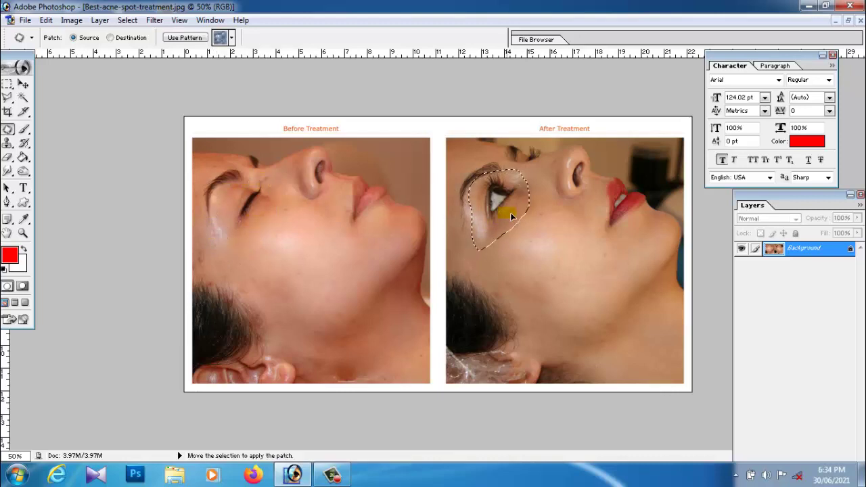
key(ctrl+z)
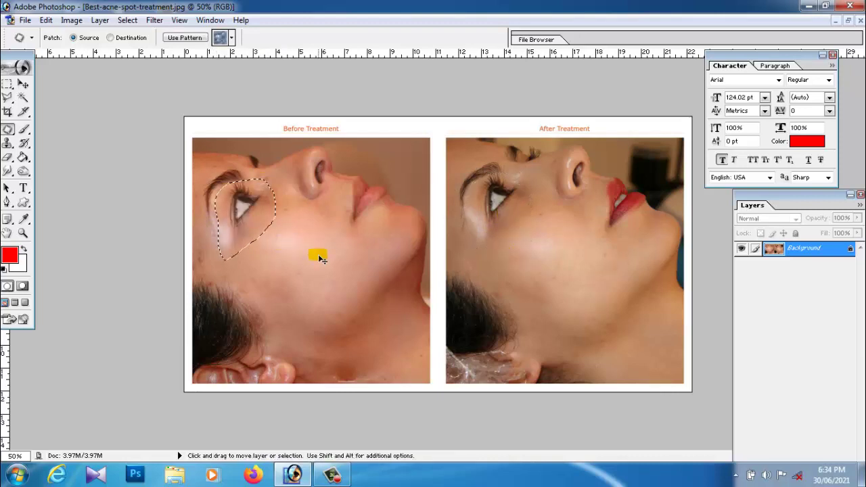
key(ctrl+d)
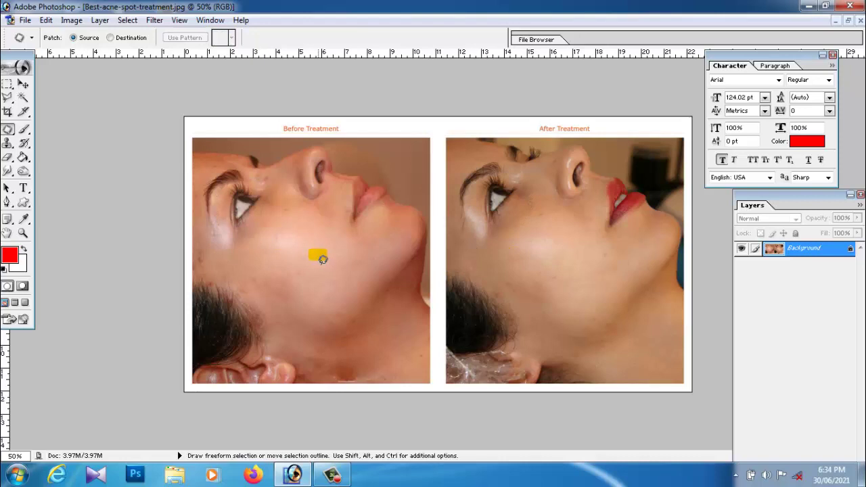
Save the image to the Desktop as a JPEG named ghj at Maximum quality 12 with Baseline ("Standard") format, and exit the editor.
click(25, 20)
click(54, 137)
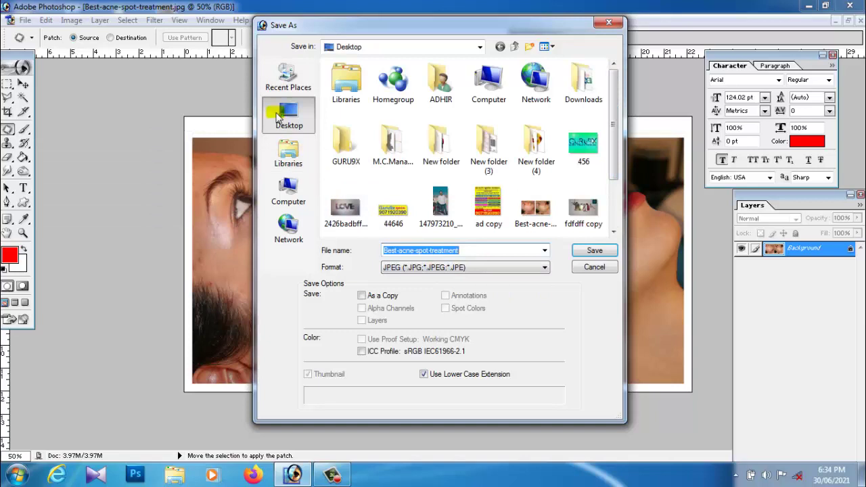
text(ghj)
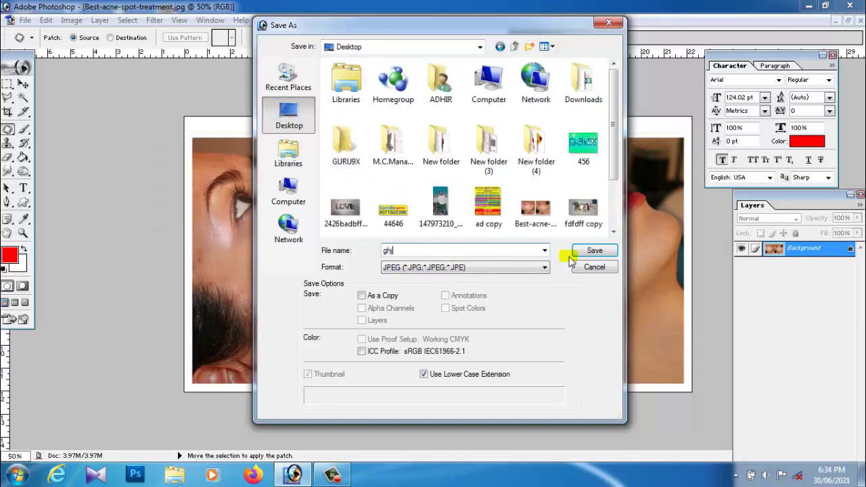
click(594, 251)
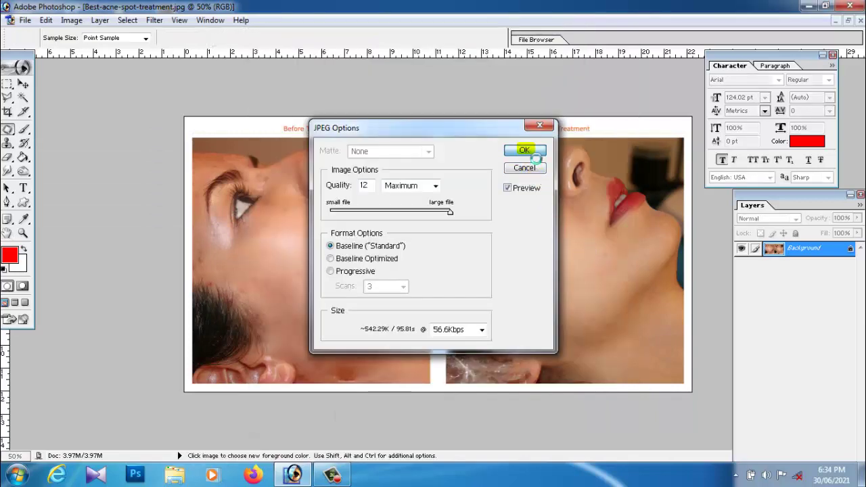
click(525, 150)
click(849, 6)
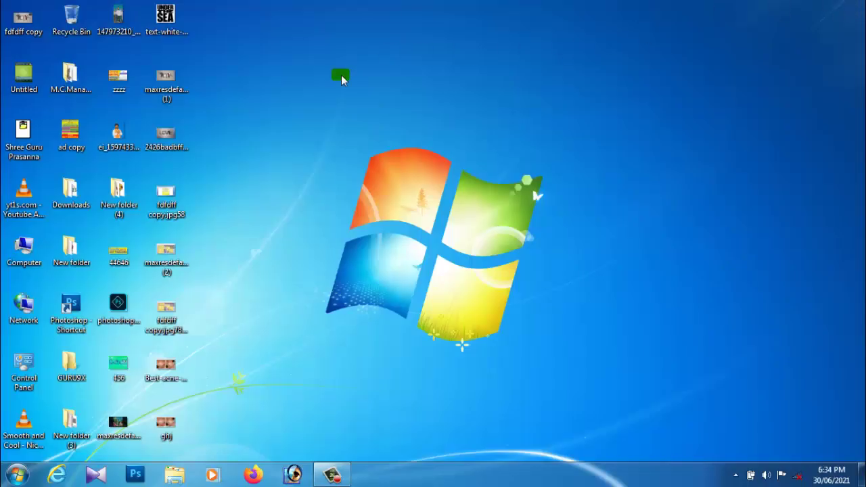
View the saved Best-acne-spot-treatment and ghj images from the Desktop in turn, closing the viewer after each.
double_click(173, 381)
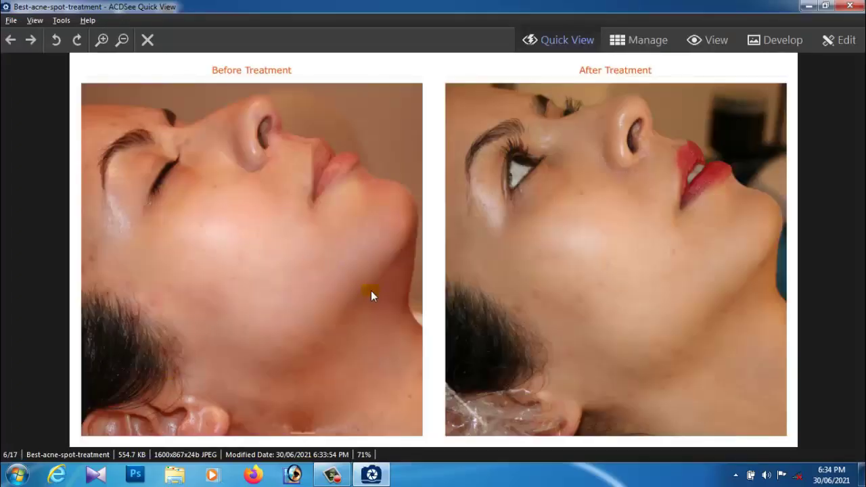
click(849, 7)
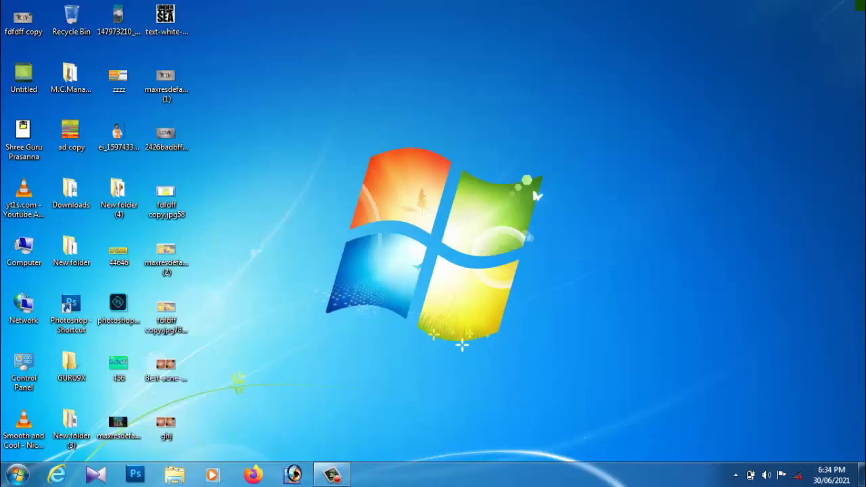
double_click(175, 436)
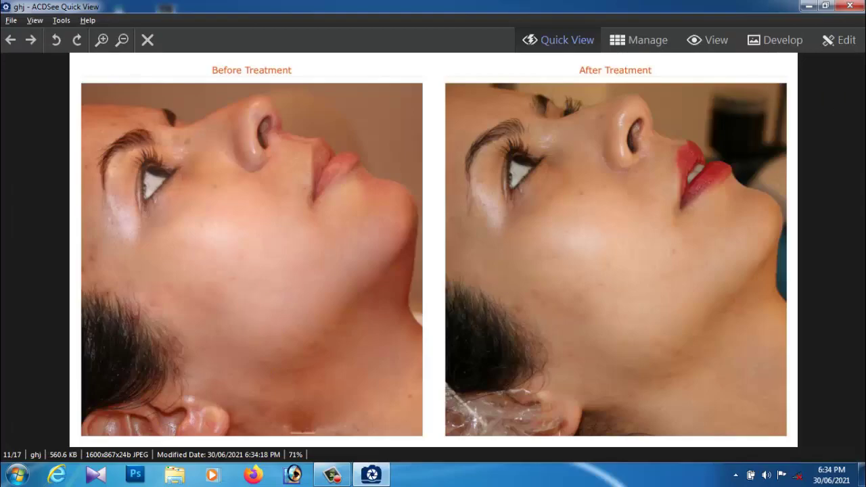
click(849, 6)
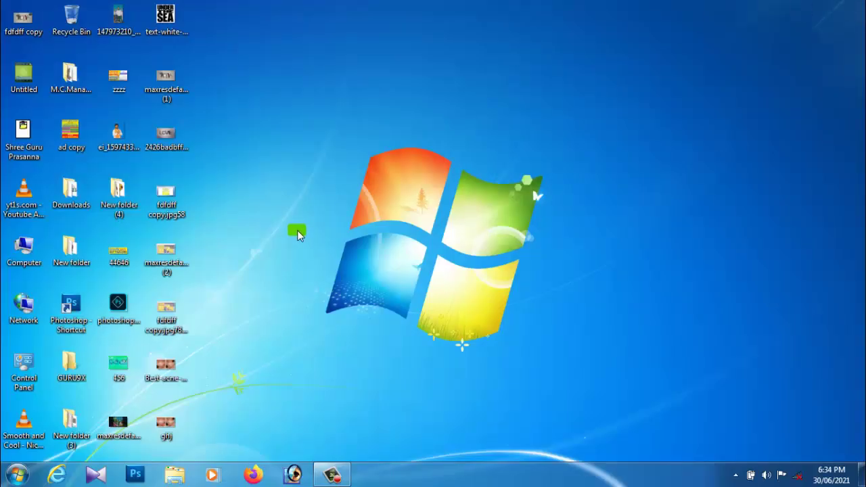